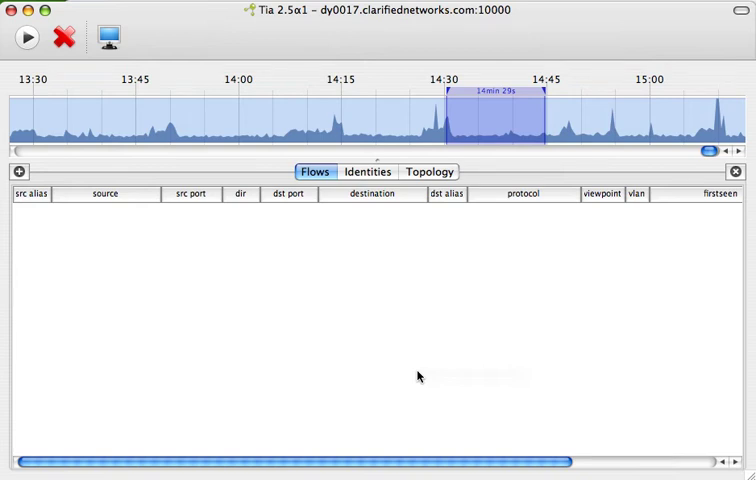
Load the network flows for the 14:15–14:30 time window.
drag(343, 128, 444, 138)
click(21, 45)
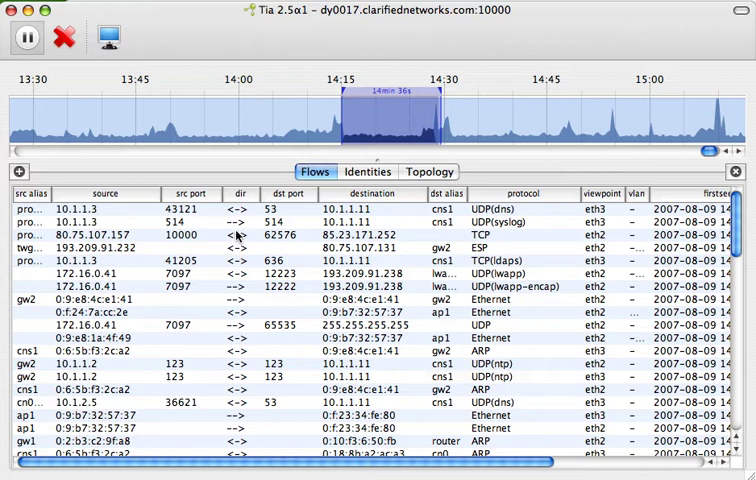
Pause updates and limit the flow list to flows matching cns1.
key(space)
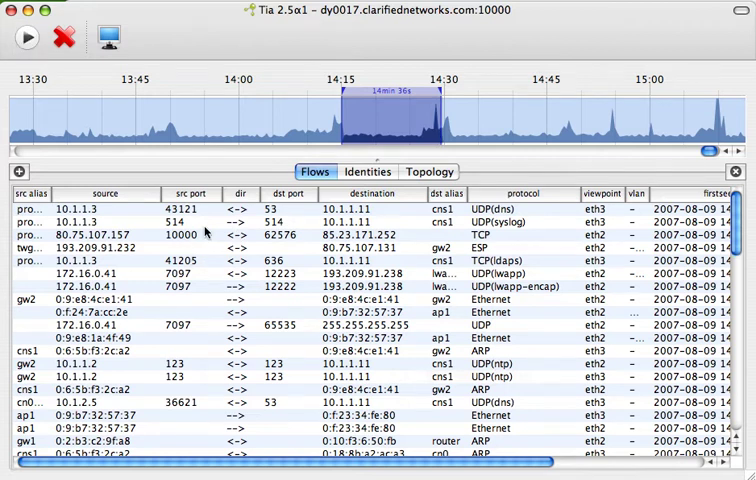
key(super+f)
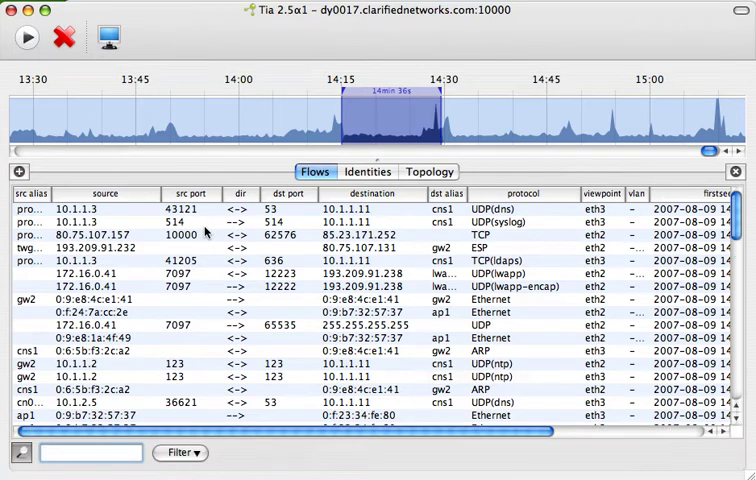
text(cns1)
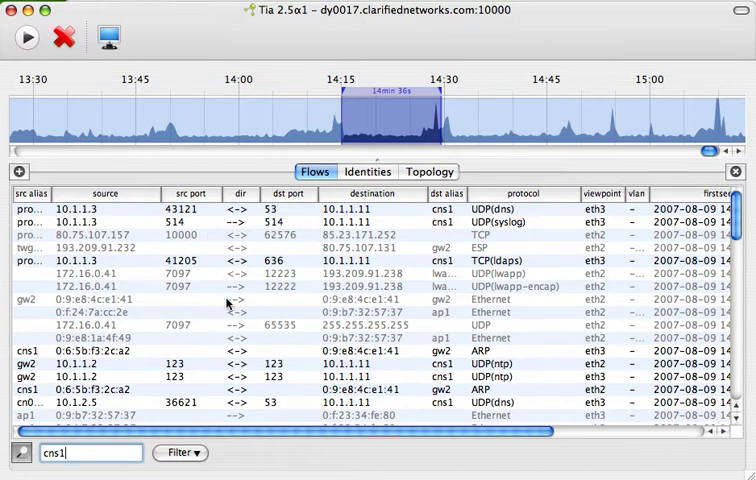
click(198, 454)
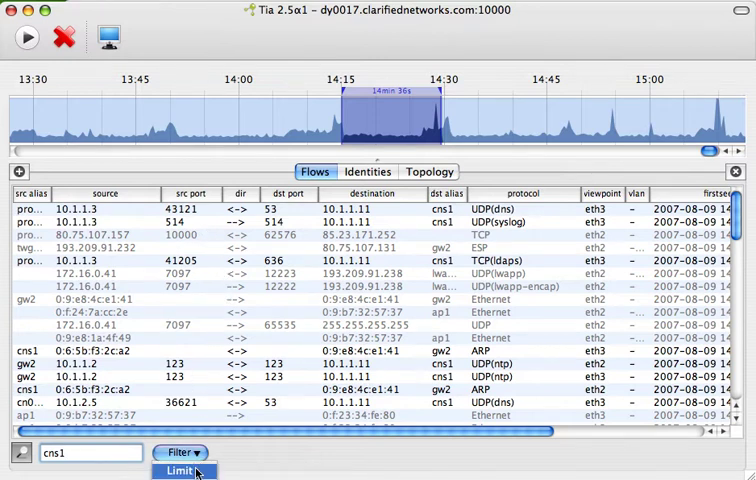
click(197, 472)
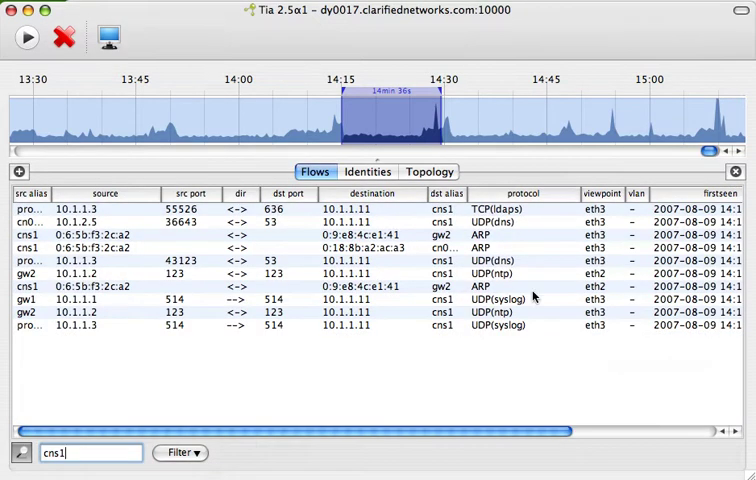
Sort by protocol and open the two DNS and three ARP flows in Wireshark.
click(482, 194)
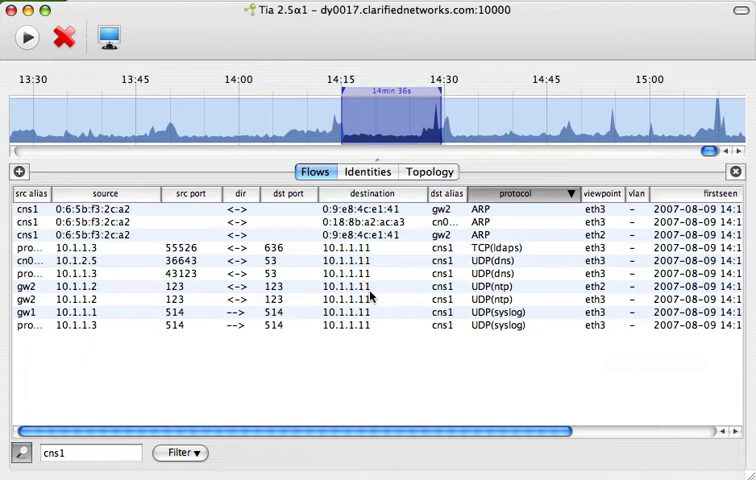
drag(443, 263, 443, 280)
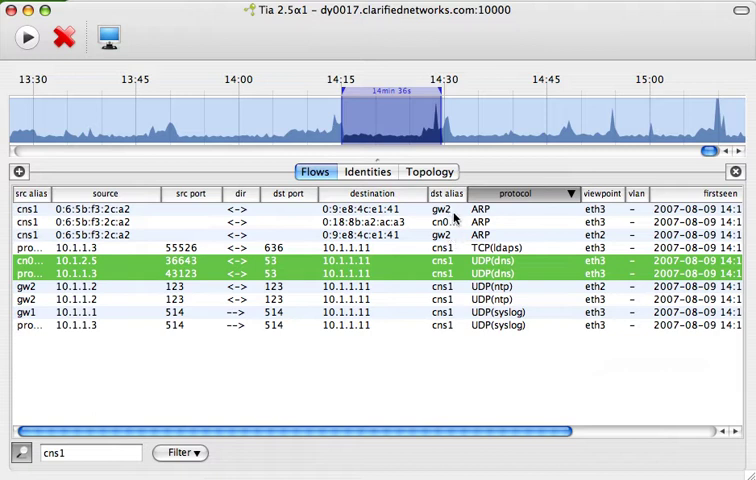
super+click(456, 236)
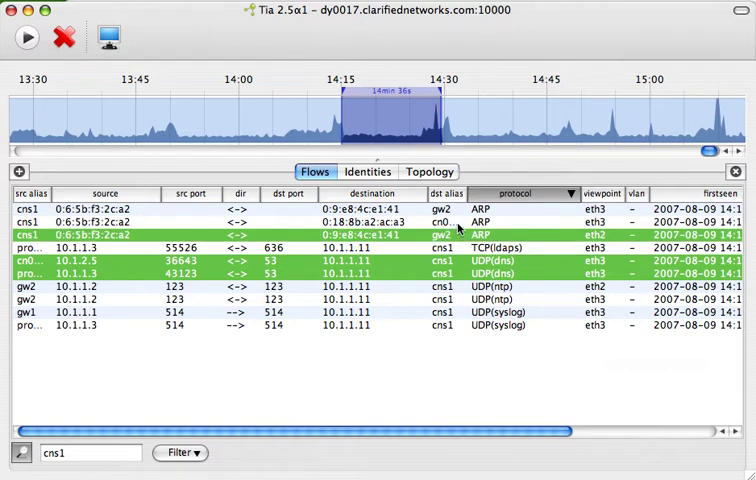
drag(456, 236, 462, 214)
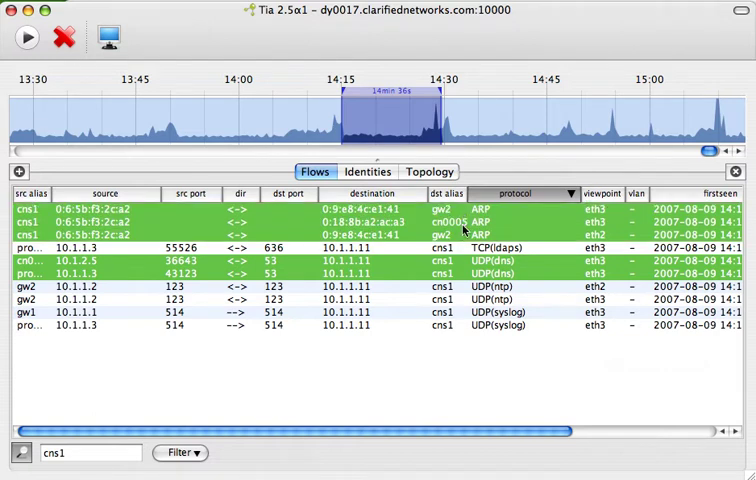
right_click(463, 230)
mouse_move(520, 309)
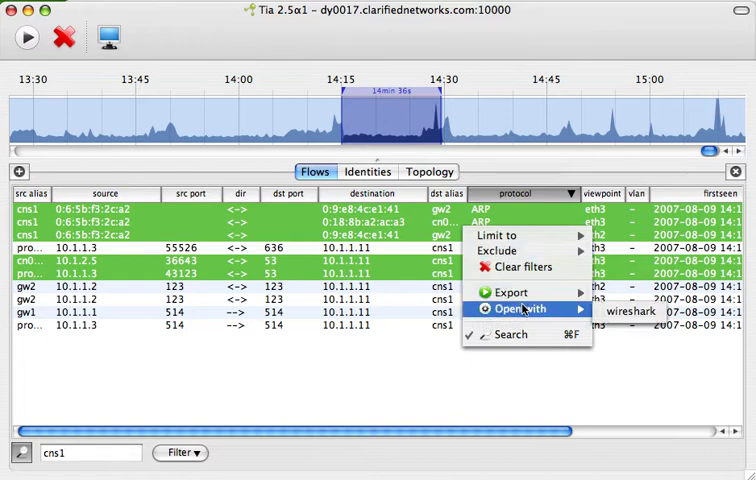
click(621, 312)
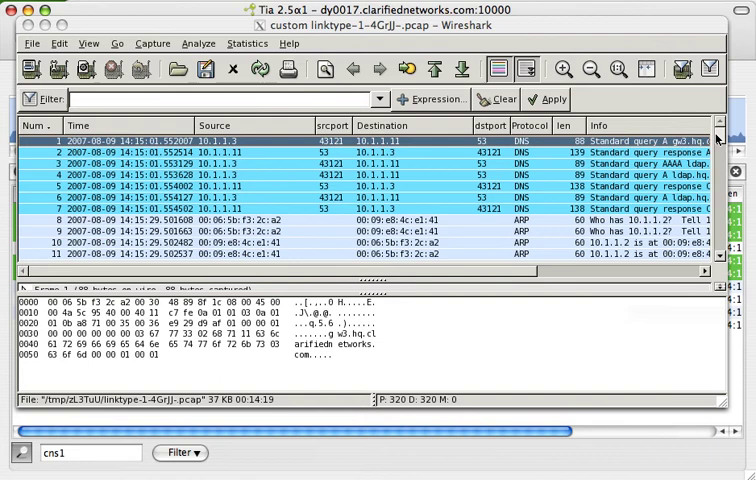
drag(716, 138, 716, 178)
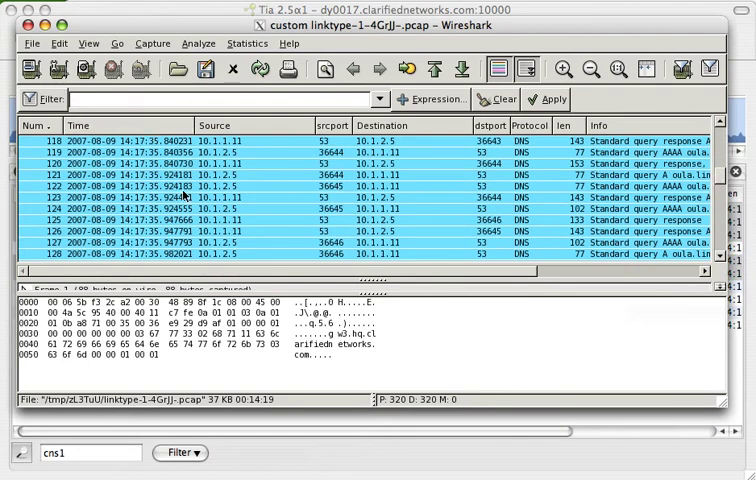